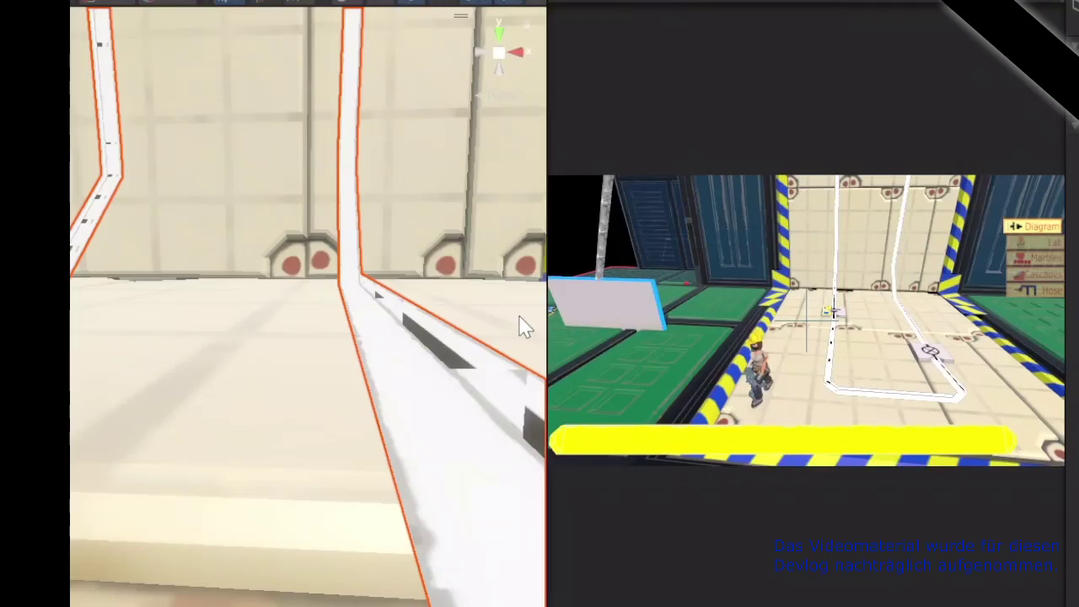
# - Pan and tilt the Scene view across the wall and floor hoses to show the outlined hose pieces
pyautogui.moveTo(419, 319); pyautogui.dragTo(430, 314, button='right')
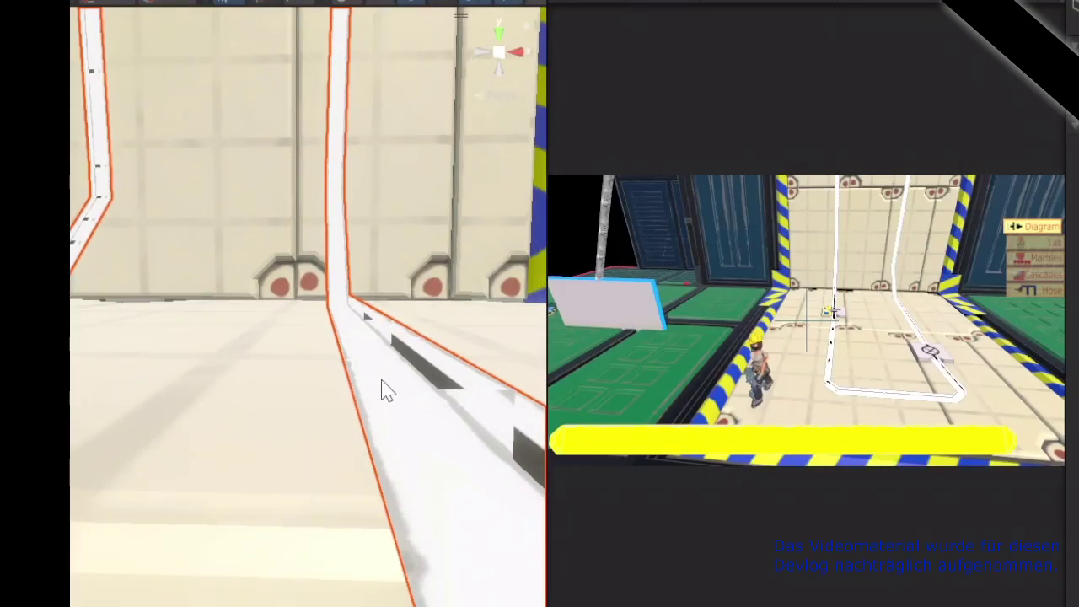
pyautogui.moveTo(220, 446)
pyautogui.mouseDown(button='right')
pyautogui.moveTo(325, 414)
pyautogui.moveTo(315, 414)
pyautogui.mouseUp(button='right')
pyautogui.moveTo(311, 331)
pyautogui.mouseDown(button='middle')
pyautogui.moveTo(340, 556)
pyautogui.moveTo(477, 493)
pyautogui.mouseUp(button='middle')
pyautogui.moveTo(468, 427)
pyautogui.mouseDown(button='middle')
pyautogui.moveTo(368, 422)
pyautogui.moveTo(214, 388)
pyautogui.mouseUp(button='middle')
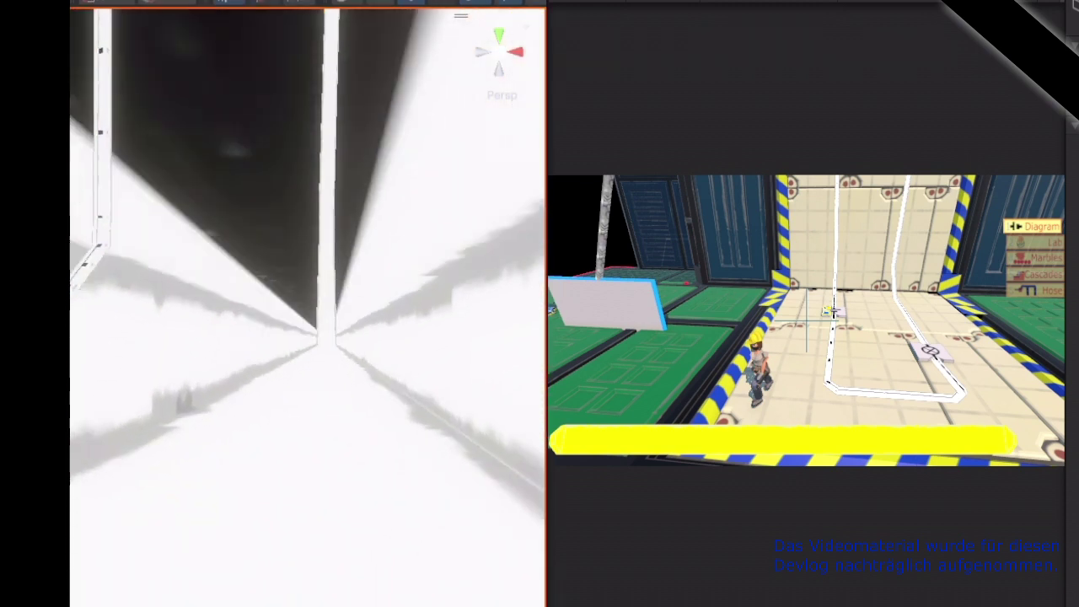
pyautogui.scroll(-5, 308, 337)
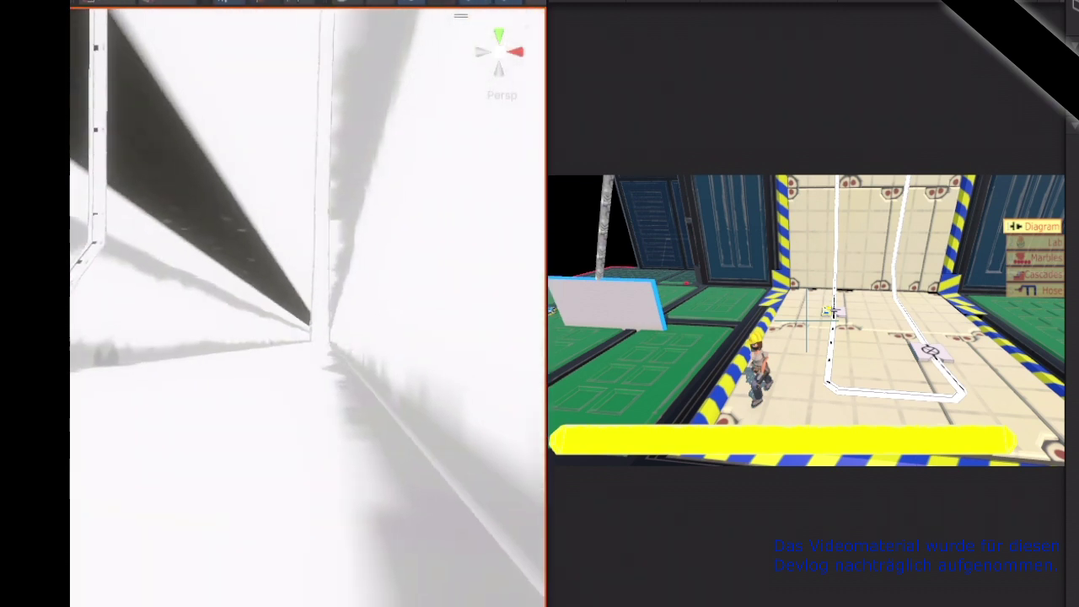
pyautogui.moveTo(307, 337)
pyautogui.mouseDown(button='middle')
pyautogui.moveTo(100, 169)
pyautogui.moveTo(120, 163)
pyautogui.moveTo(72, 166)
pyautogui.moveTo(91, 159)
pyautogui.moveTo(102, 108)
pyautogui.moveTo(76, 63)
pyautogui.moveTo(89, 85)
pyautogui.moveTo(195, 90)
pyautogui.moveTo(206, 100)
pyautogui.moveTo(202, 193)
pyautogui.moveTo(224, 224)
pyautogui.moveTo(248, 186)
pyautogui.moveTo(244, 125)
pyautogui.mouseUp(button='middle')
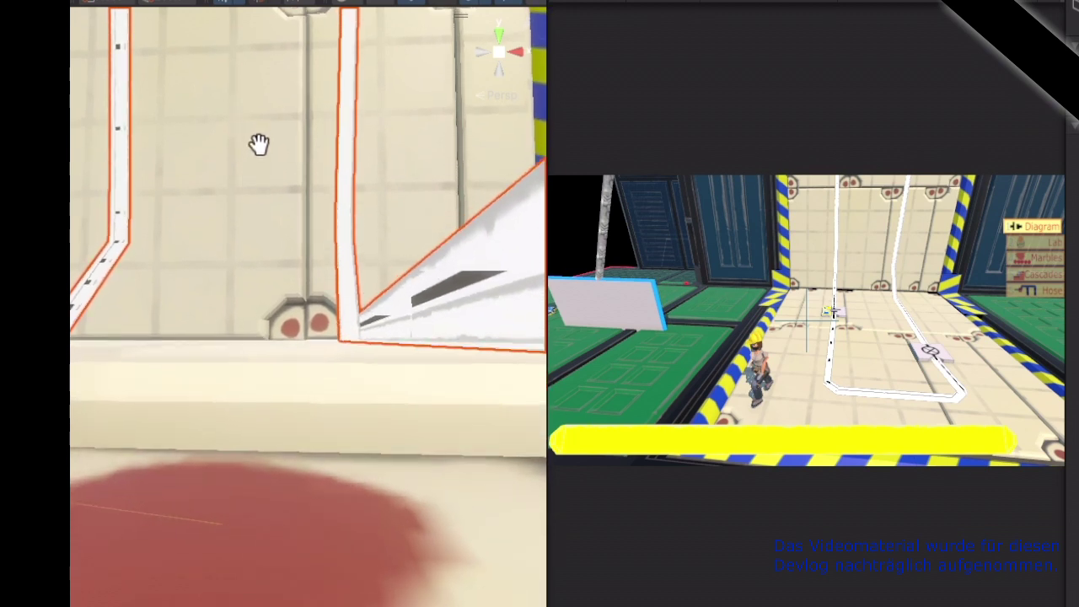
pyautogui.moveTo(258, 144)
pyautogui.mouseDown(button='middle')
pyautogui.moveTo(205, 368)
pyautogui.moveTo(133, 379)
pyautogui.moveTo(76, 582)
pyautogui.moveTo(137, 361)
pyautogui.moveTo(289, 321)
pyautogui.moveTo(354, 238)
pyautogui.moveTo(316, 154)
pyautogui.moveTo(289, 127)
pyautogui.moveTo(248, 126)
pyautogui.moveTo(258, 104)
pyautogui.moveTo(146, 151)
pyautogui.moveTo(92, 155)
pyautogui.mouseUp(button='middle')
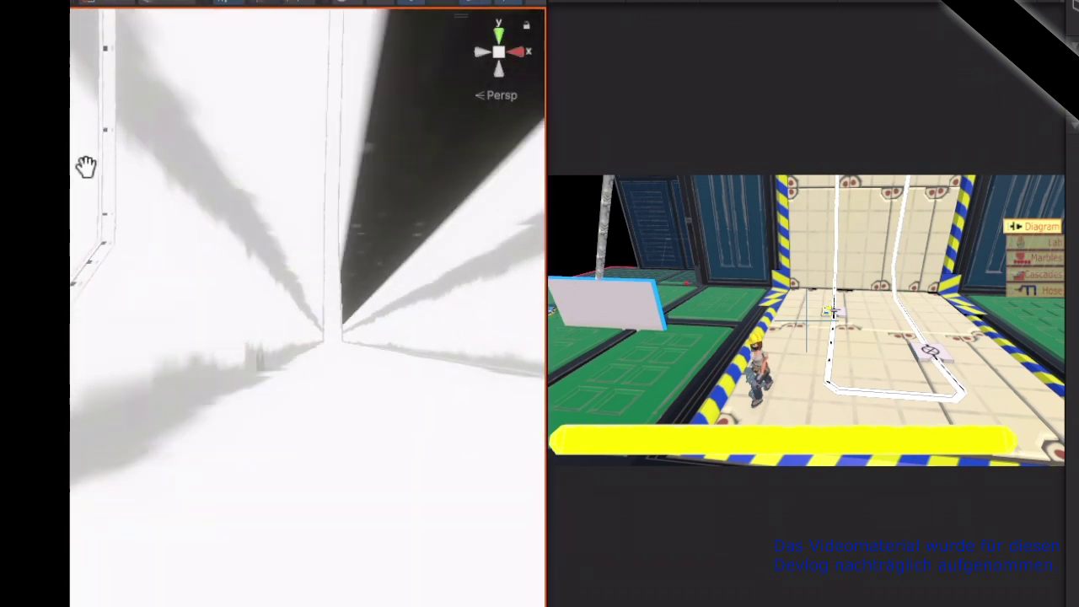
pyautogui.moveTo(81, 163); pyautogui.dragTo(155, 282, button='middle')
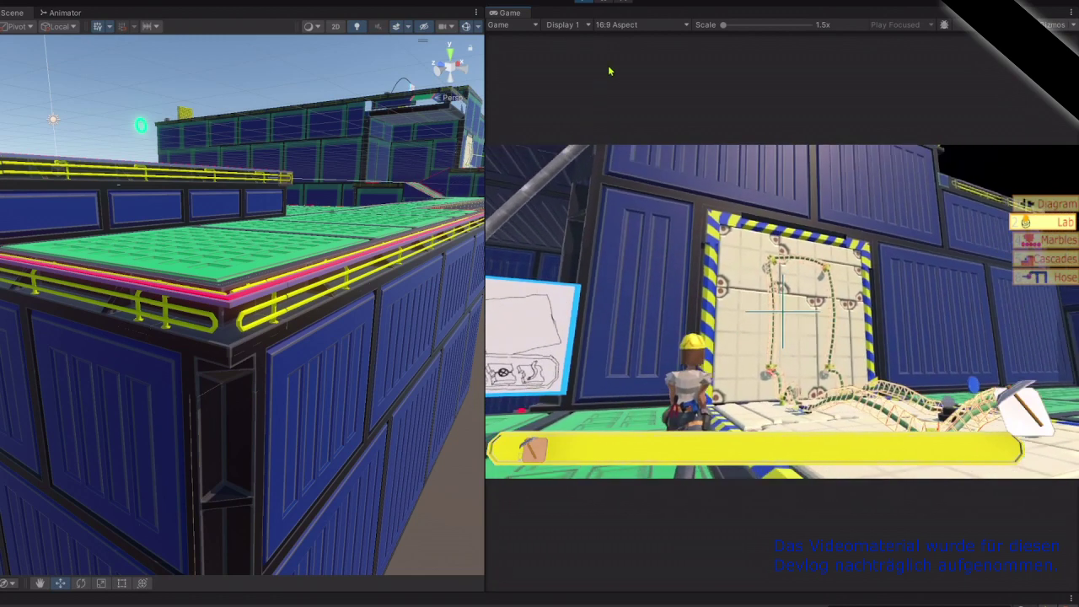
# - Use the toolbar control beside Play while the game runs at the lab wall
pyautogui.click(586, 2)
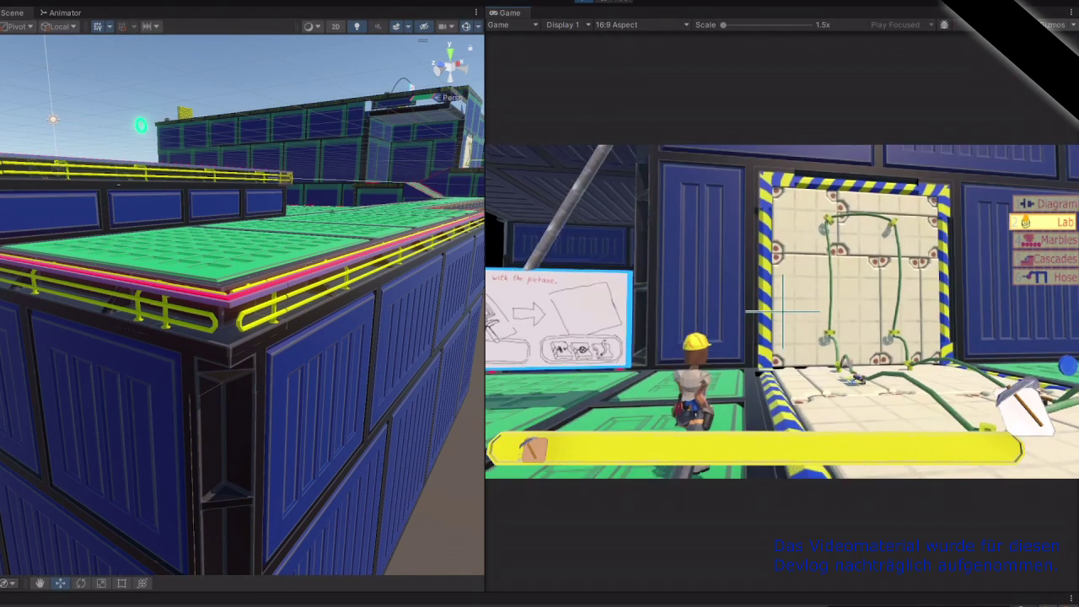